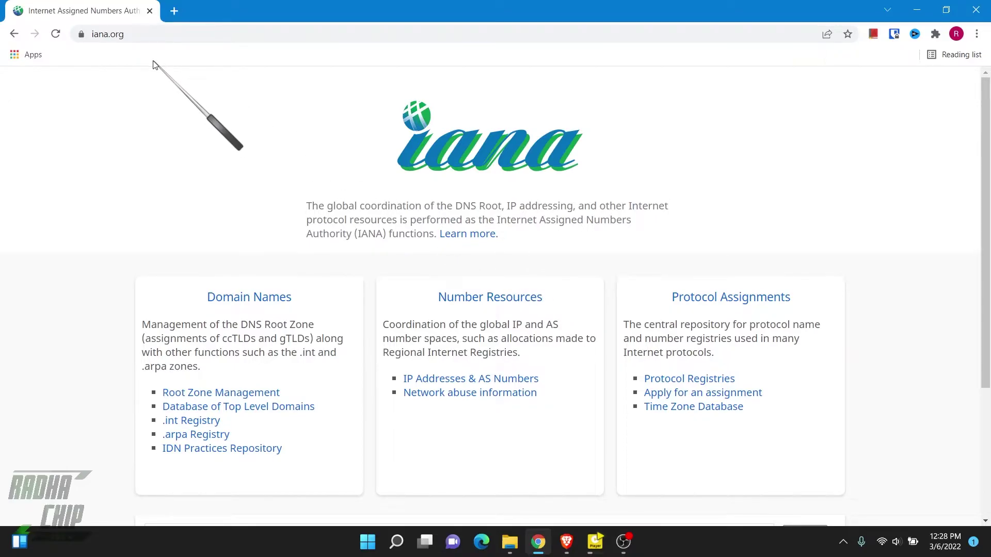
# - Open a new tab, close the IANA tab, and search Google for 'dnsjumper'
pyautogui.click(174, 11)
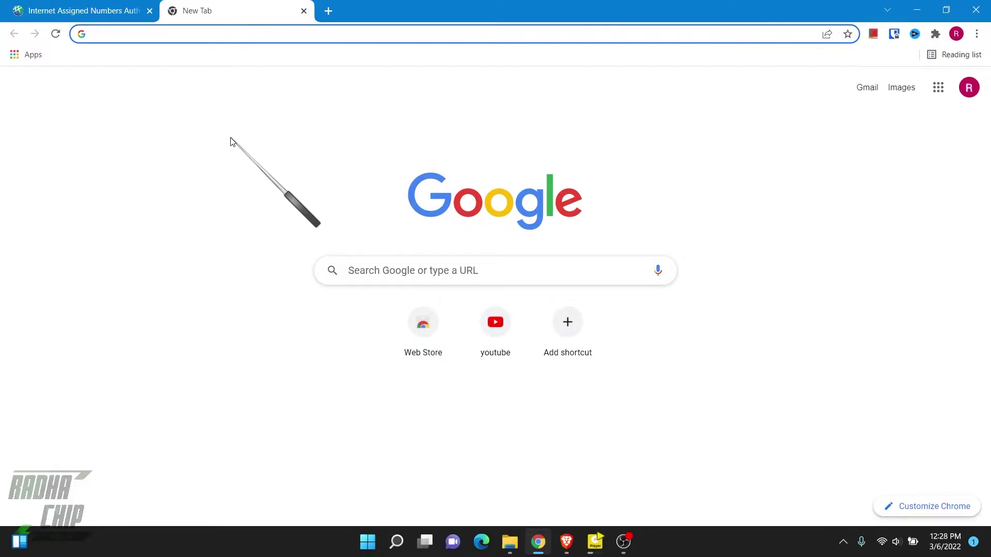
pyautogui.click(149, 11)
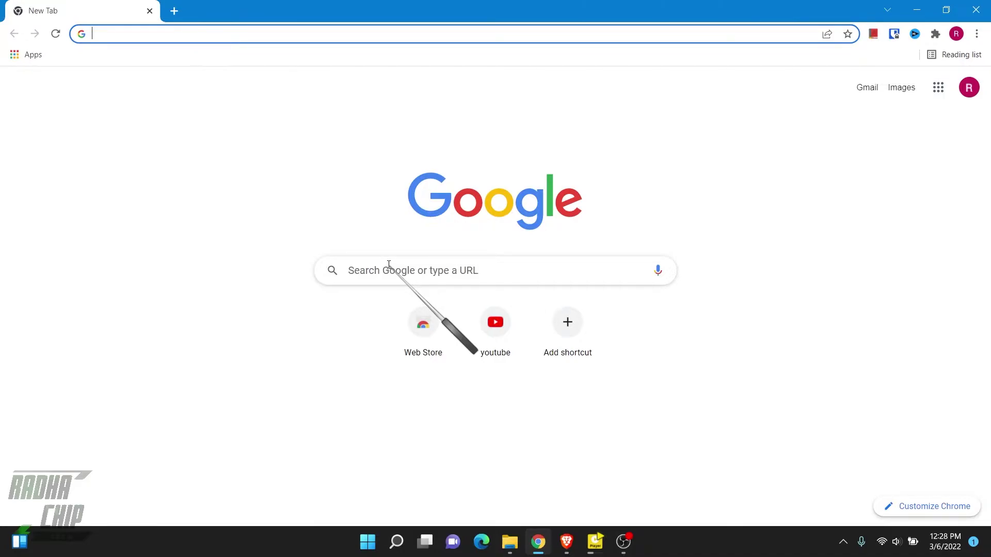
pyautogui.click(389, 264)
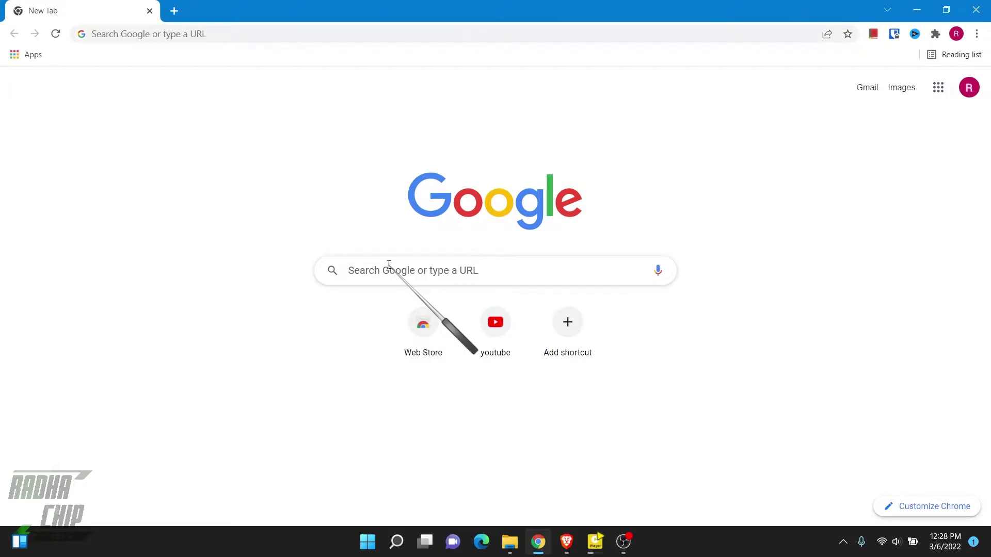
pyautogui.write('dnsjumper')
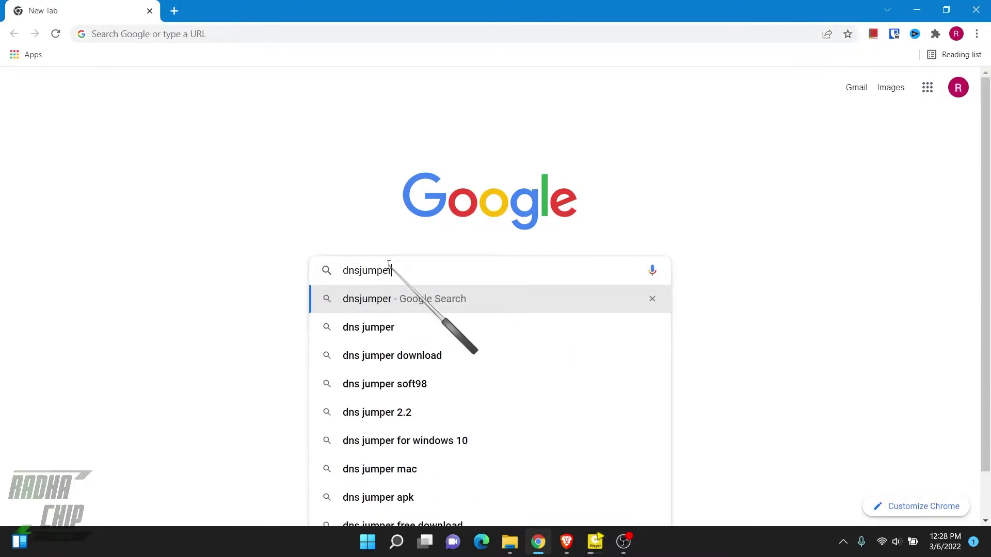
pyautogui.press('Return')
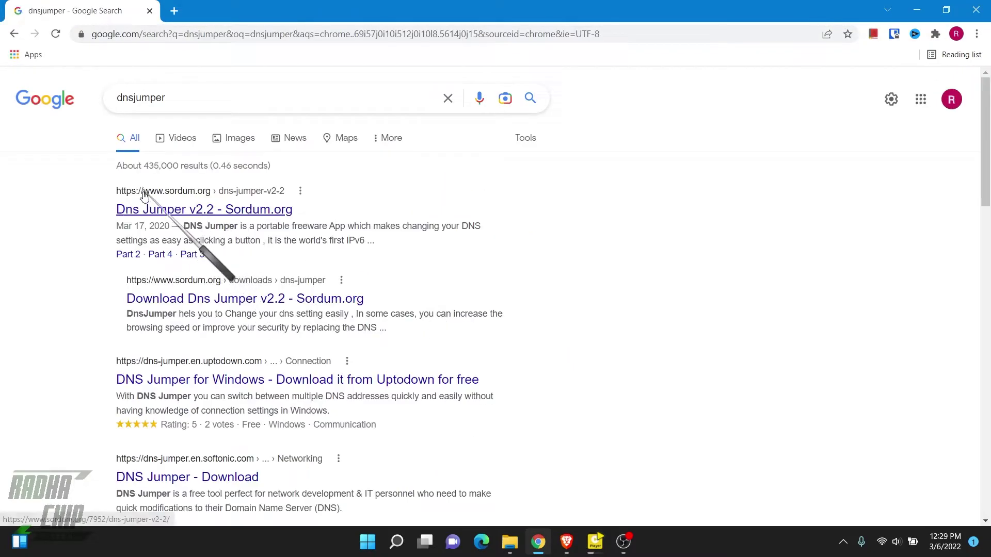
# - Download DNS Jumper v2.2 as DnsJumper.zip from the Sordum page
pyautogui.click(161, 214)
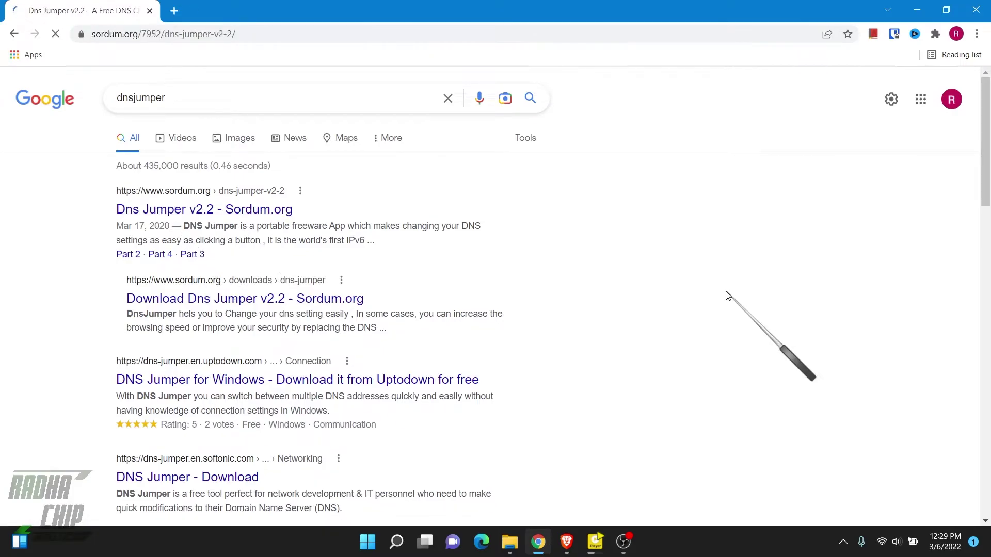
pyautogui.scroll(-15, 340, 365)
pyautogui.scroll(-10, 341, 365)
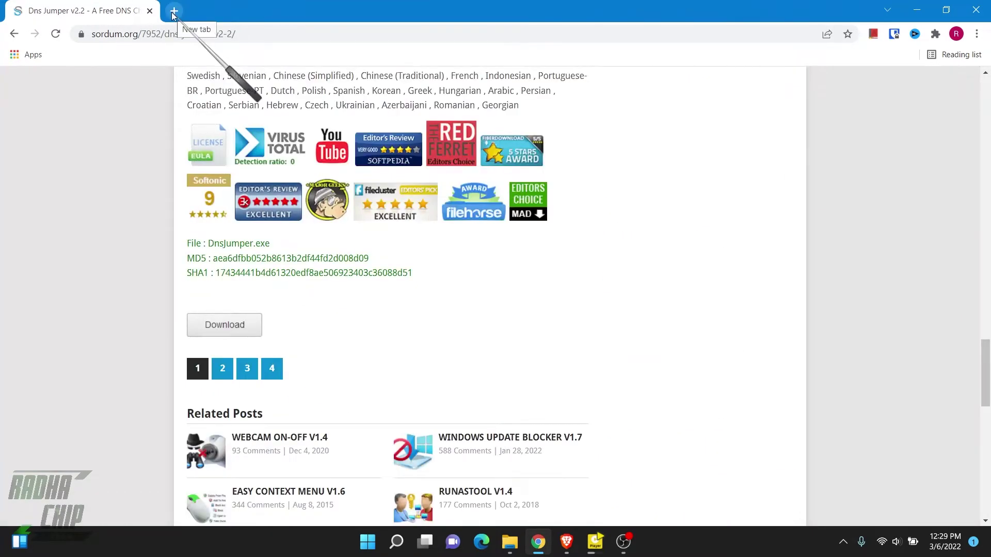
pyautogui.click(227, 323)
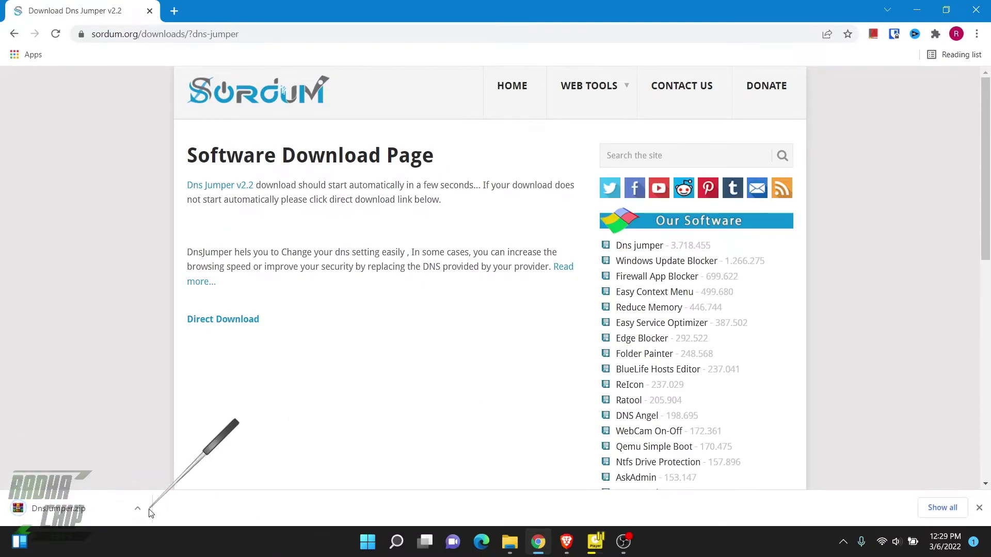
# - Extract DnsJumper.zip from Downloads into a DnsJumper folder using WinRAR
pyautogui.click(138, 509)
pyautogui.click(216, 464)
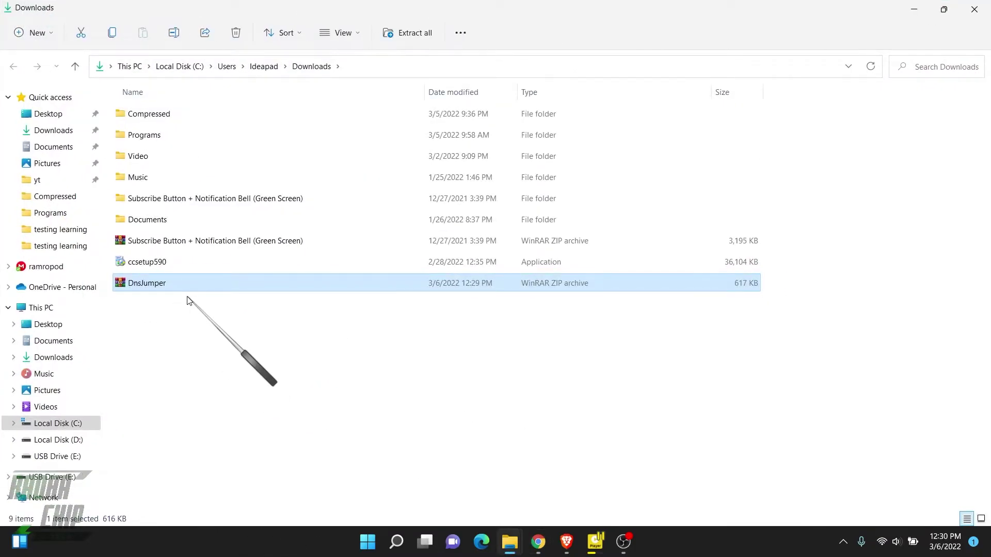
pyautogui.doubleClick(204, 282)
pyautogui.doubleClick(33, 118)
pyautogui.click(59, 45)
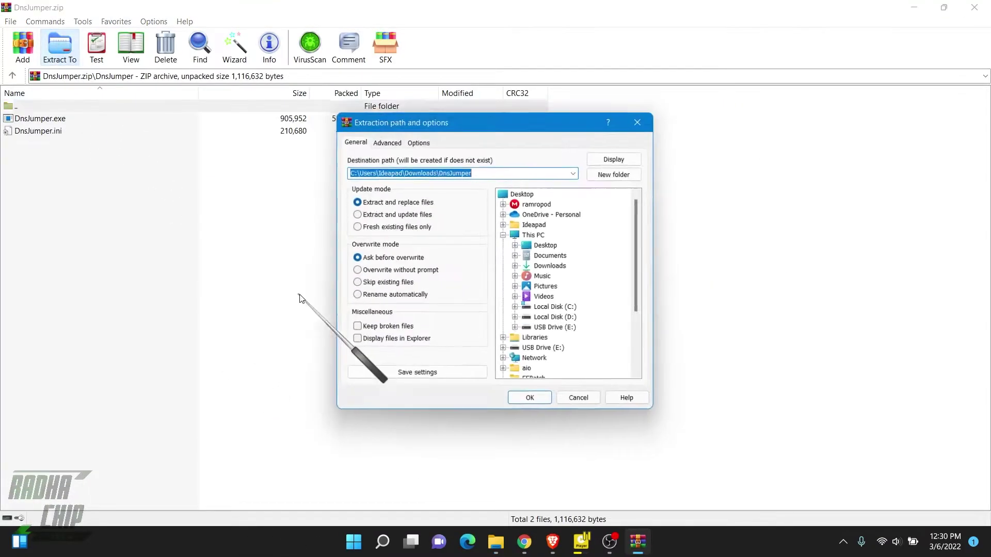
pyautogui.click(519, 397)
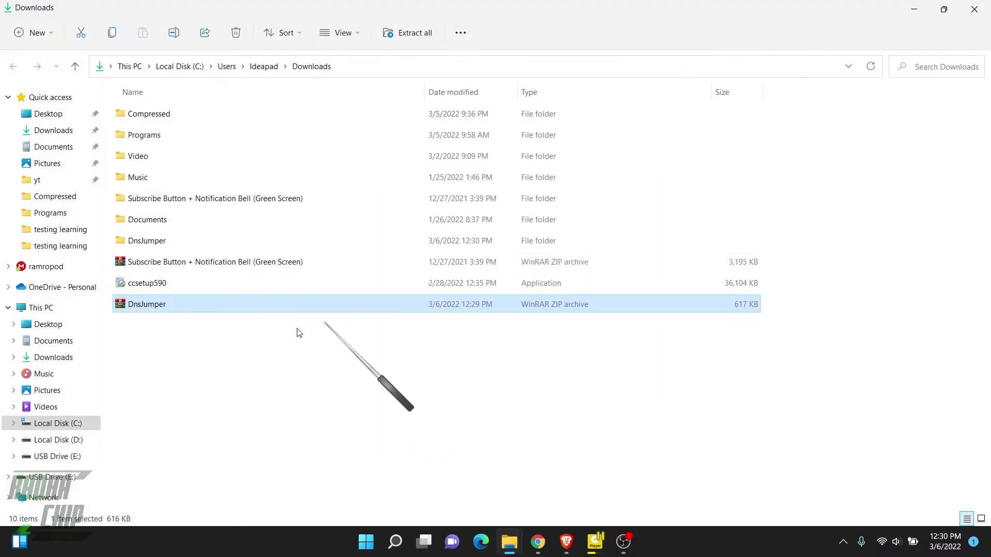
# - Launch DnsJumper.exe from the extracted folder, keeping All Network Adapters as the target
pyautogui.doubleClick(168, 241)
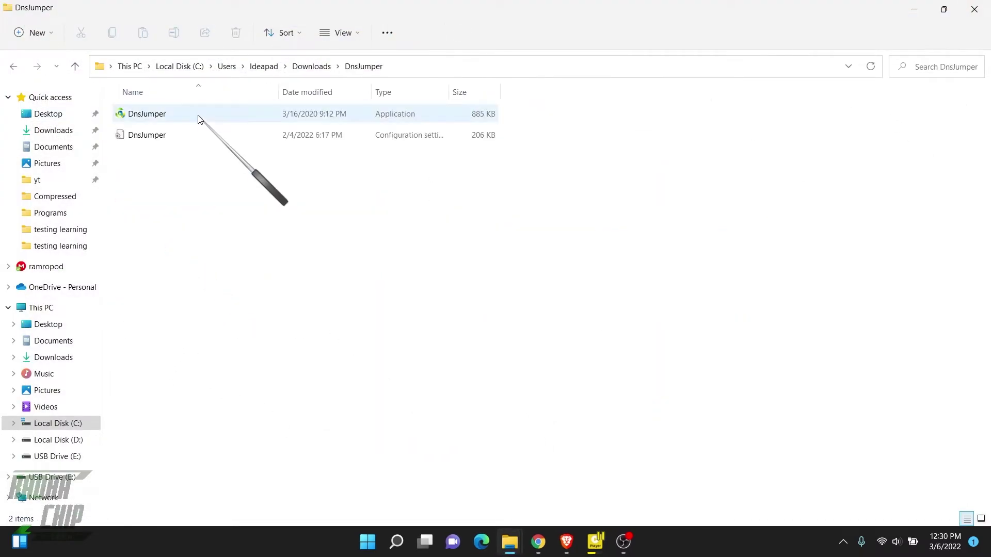
pyautogui.doubleClick(198, 115)
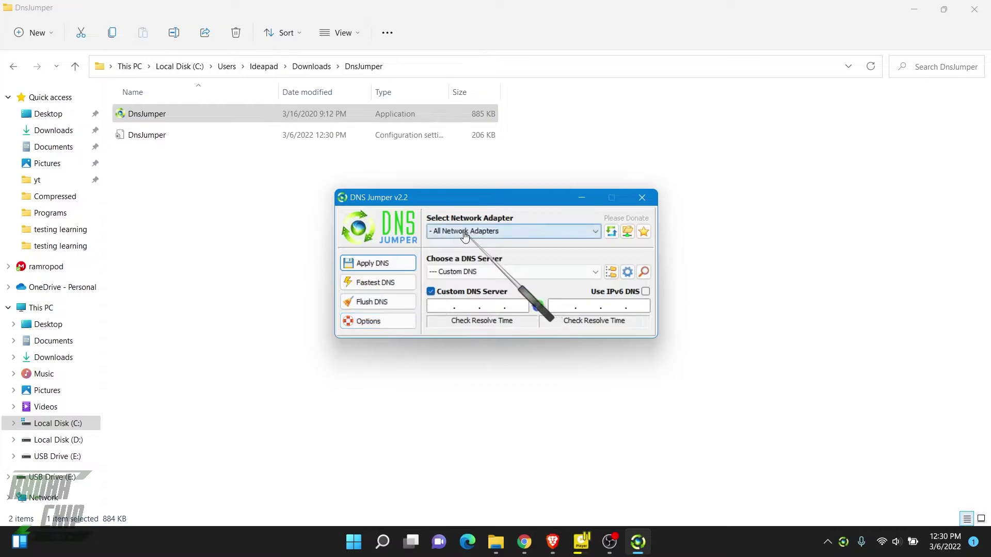
pyautogui.click(595, 233)
pyautogui.click(552, 244)
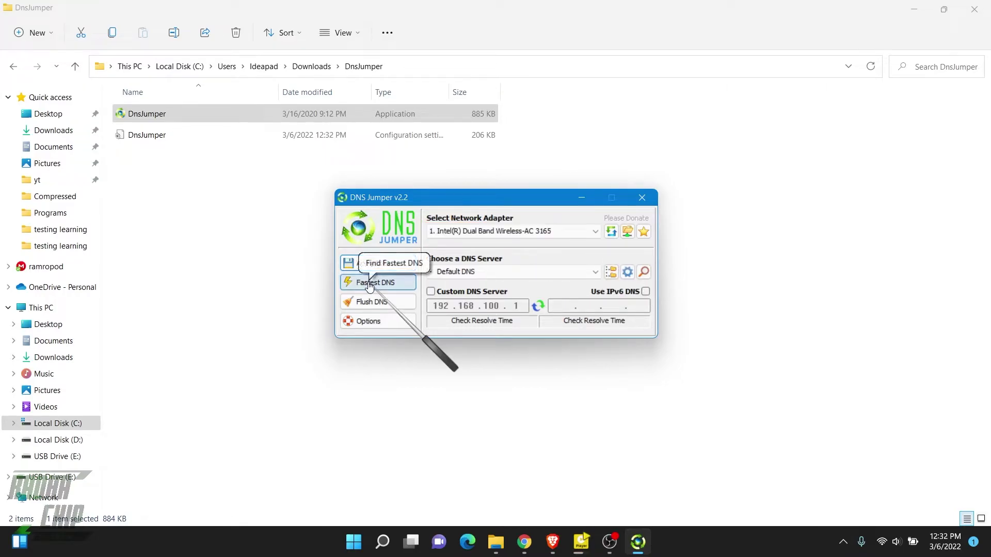
# - Open the Fastest DNS list and enable Turbo Resolve at 300
pyautogui.click(369, 284)
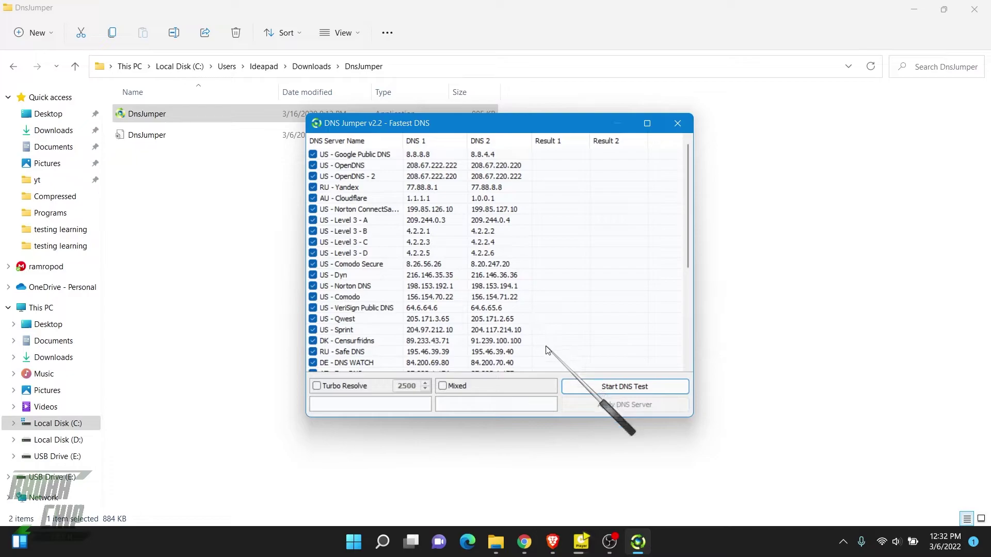
pyautogui.click(316, 386)
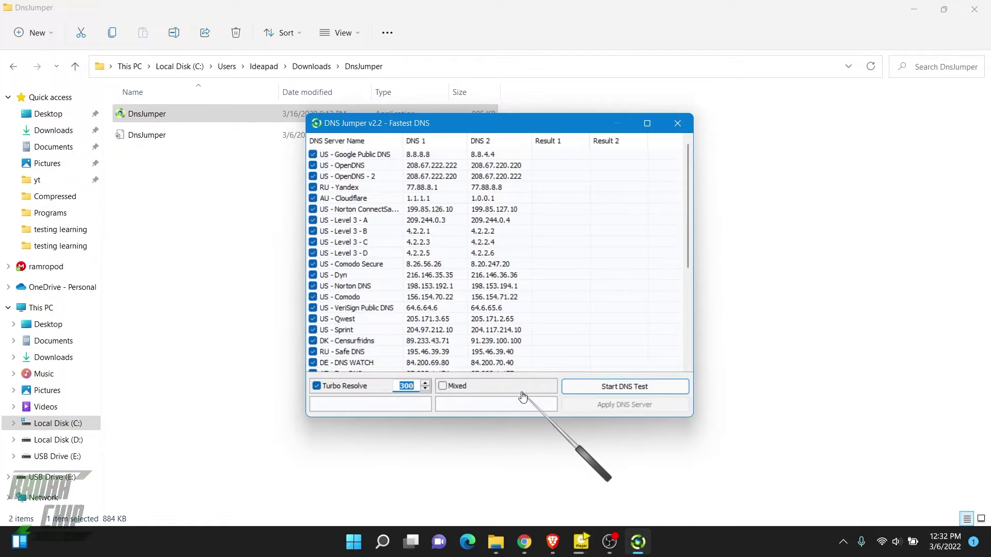
# - Test all DNS servers, then apply the top AU - Cloudflare (1.0.0.1 / 1.1.1.1) result
pyautogui.click(580, 393)
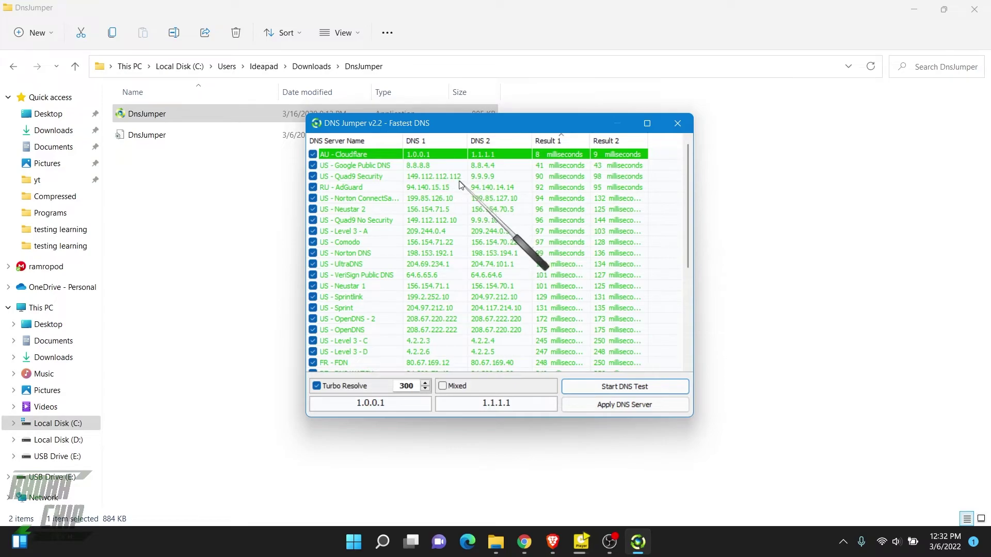
pyautogui.rightClick(450, 156)
pyautogui.click(666, 181)
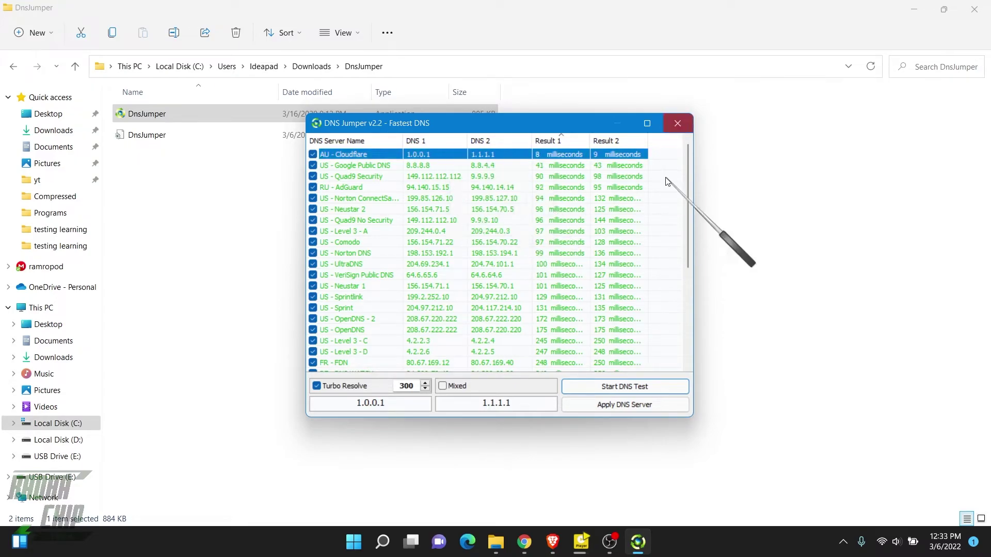
pyautogui.click(580, 407)
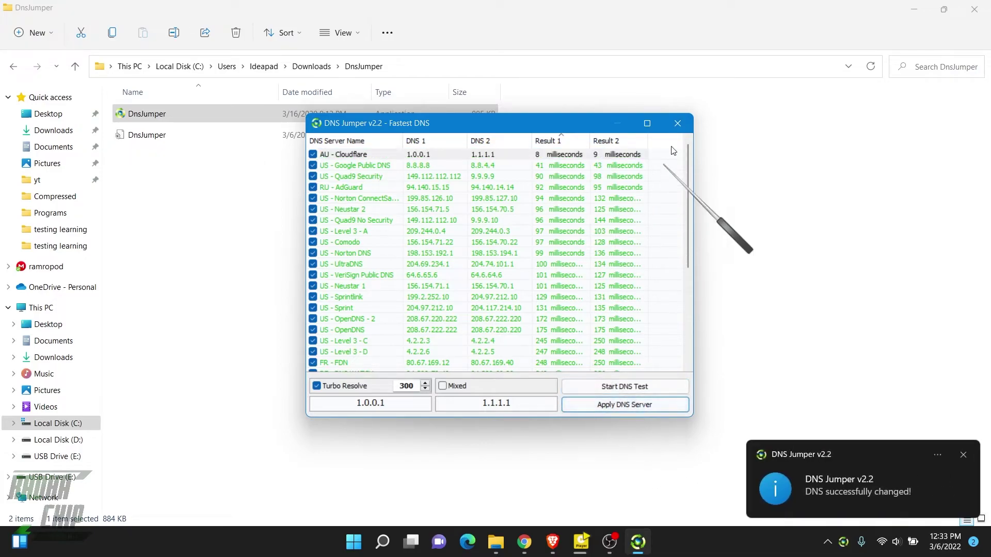
pyautogui.click(677, 124)
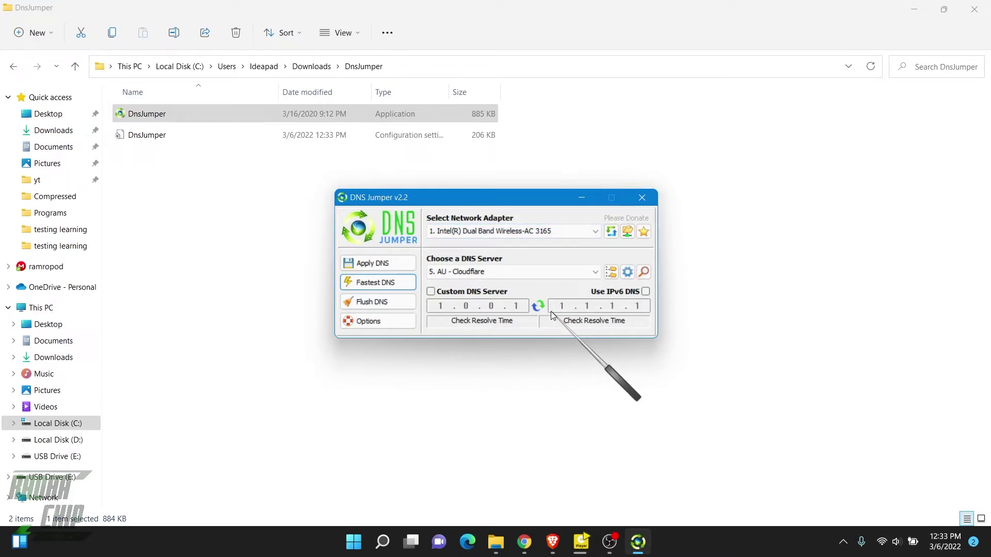
# - Close DNS Jumper and go through Control Panel to the network adapter list
pyautogui.click(642, 198)
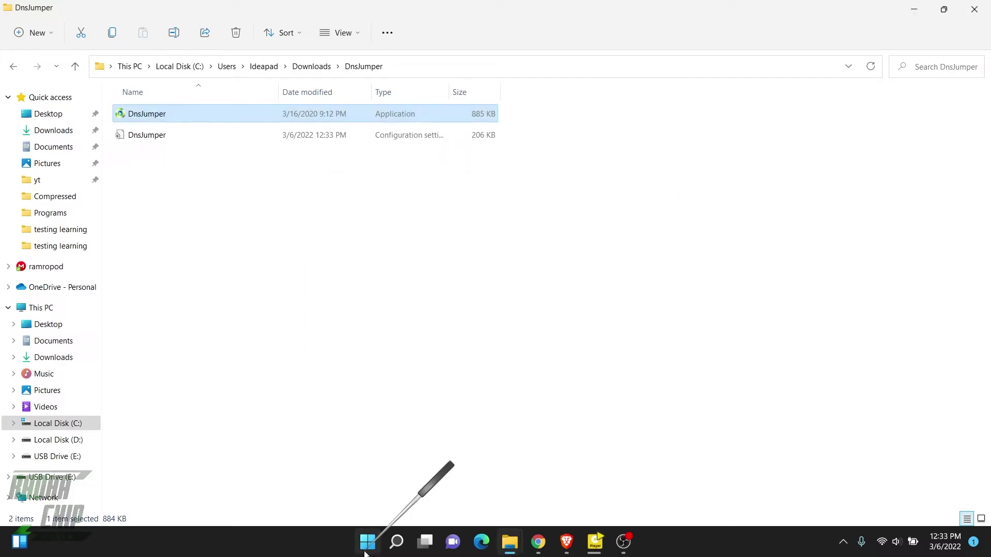
pyautogui.click(353, 542)
pyautogui.write('control Panel')
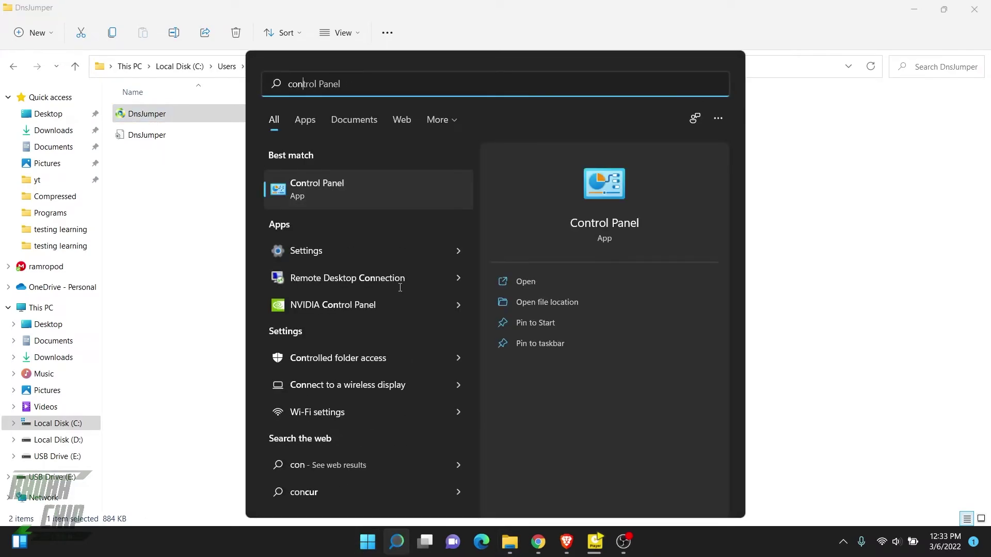
pyautogui.press('Return')
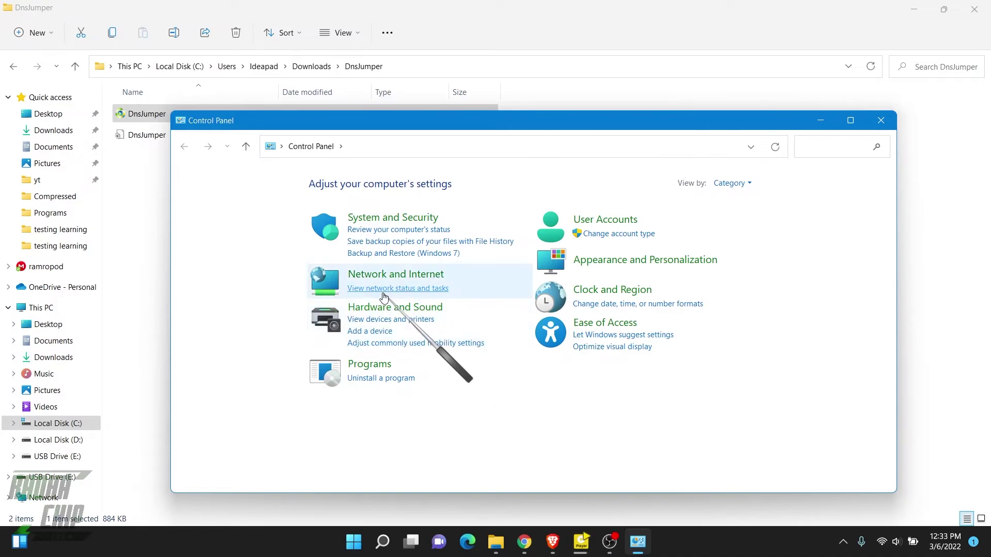
pyautogui.click(373, 288)
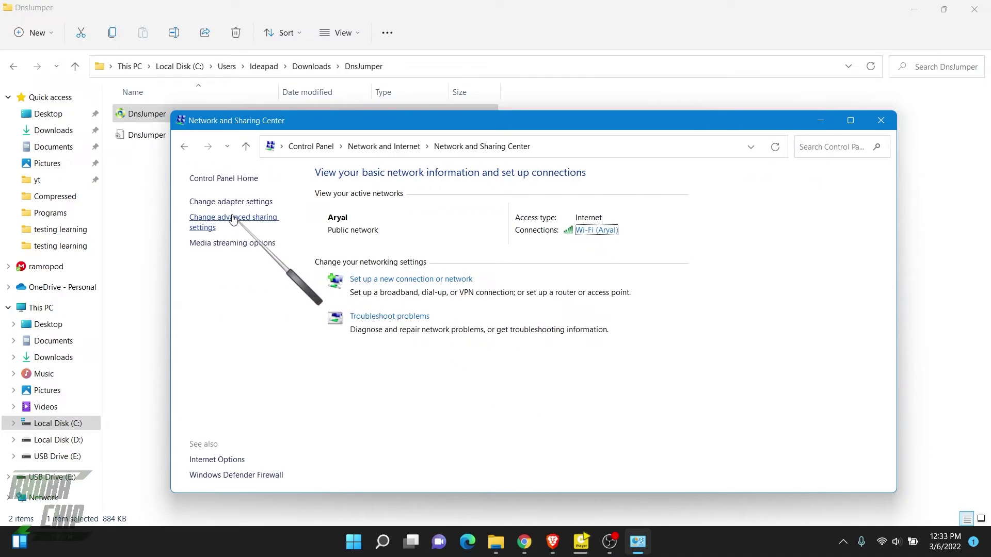
pyautogui.click(230, 201)
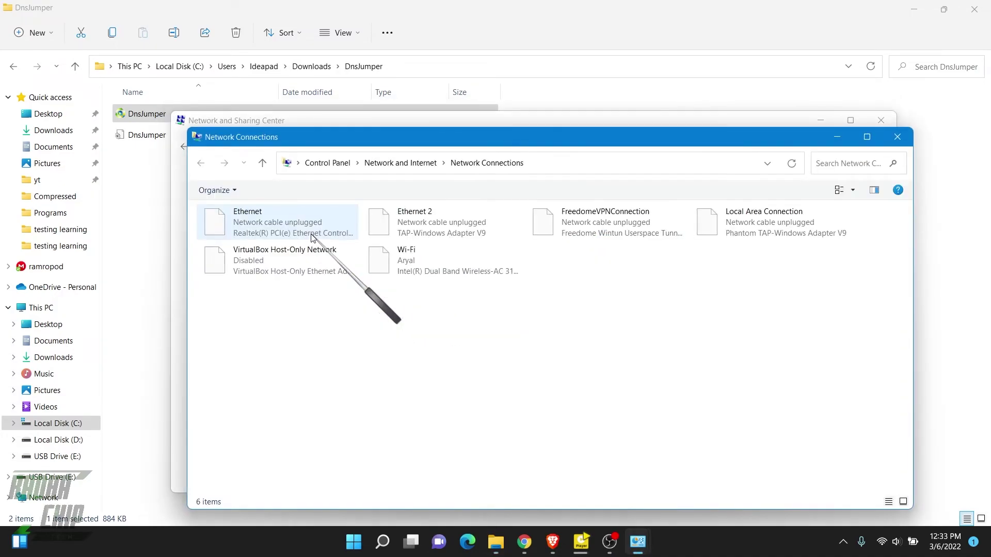
# - Check Wi-Fi IPv4 properties show DNS 1.0.0.1 preferred and 1.1.1.1 alternate, then close them
pyautogui.click(446, 262)
pyautogui.rightClick(446, 261)
pyautogui.click(497, 403)
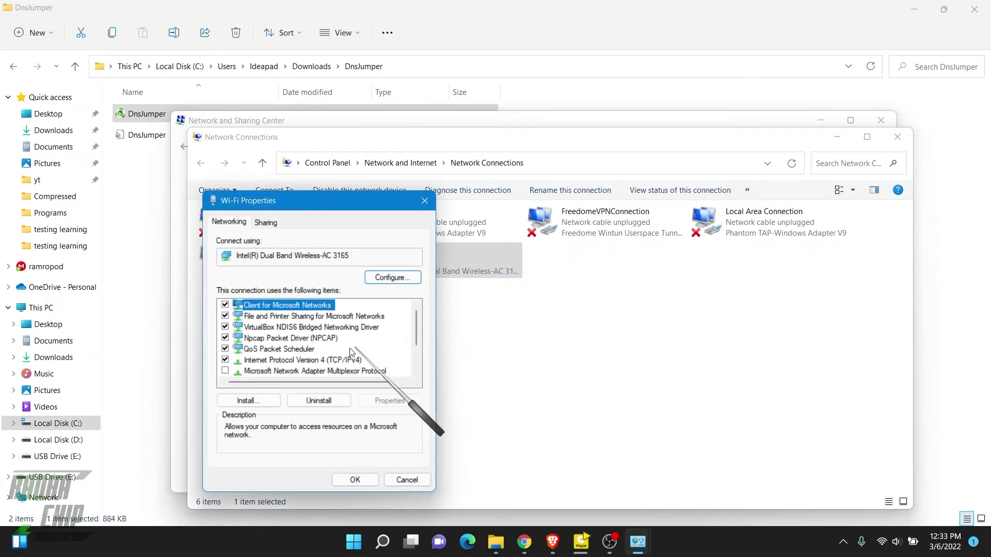
pyautogui.click(317, 361)
pyautogui.click(373, 402)
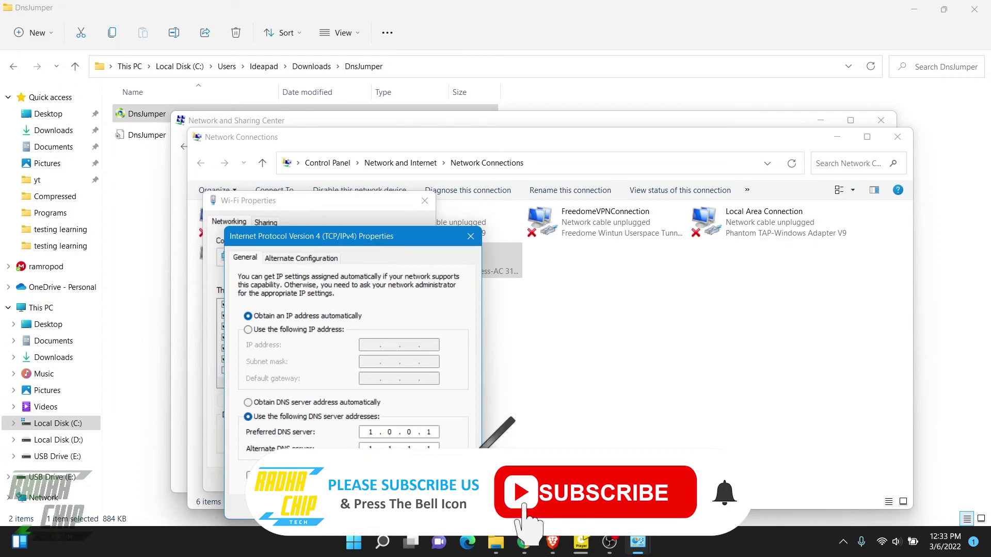
pyautogui.click(470, 236)
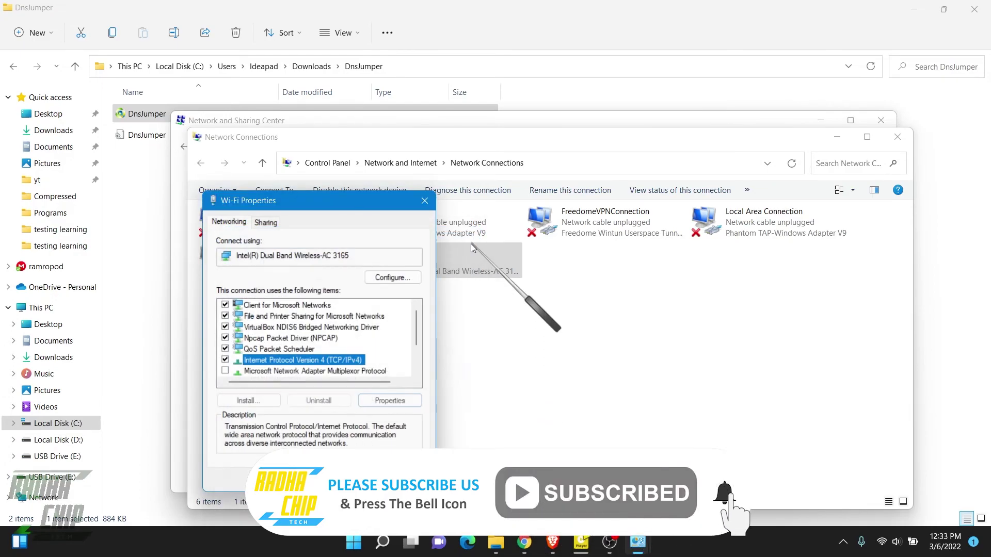
pyautogui.click(424, 201)
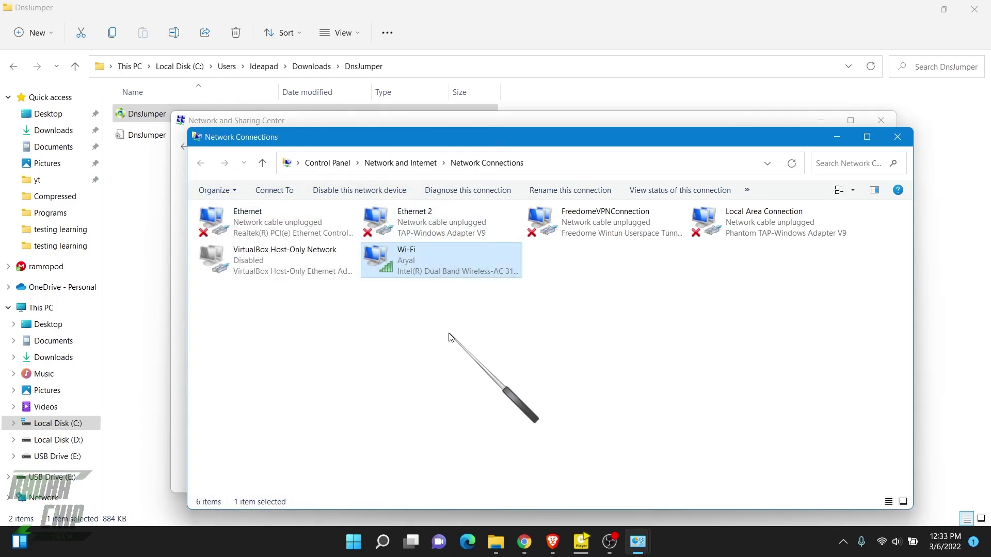